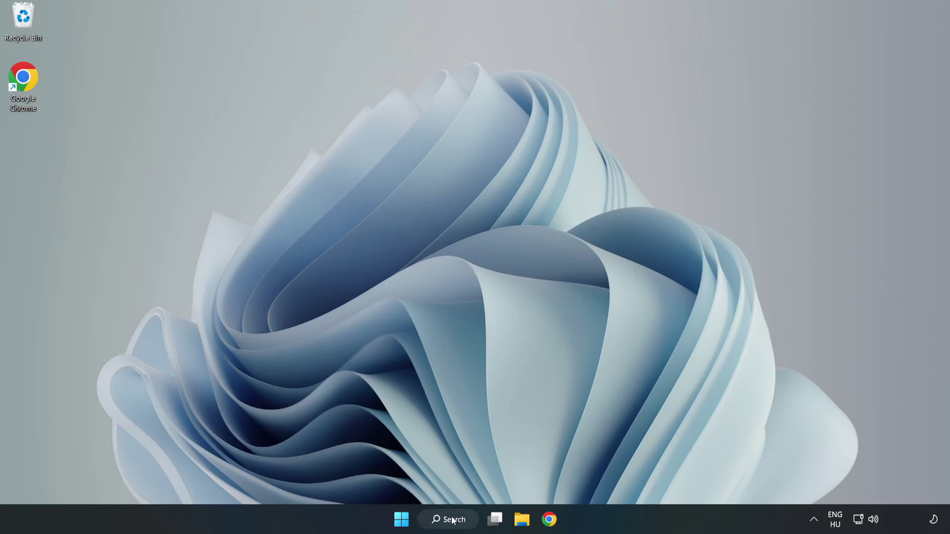
# Step: Search for 'device manager' and open Device Manager from the results
pyautogui.click(438, 518)
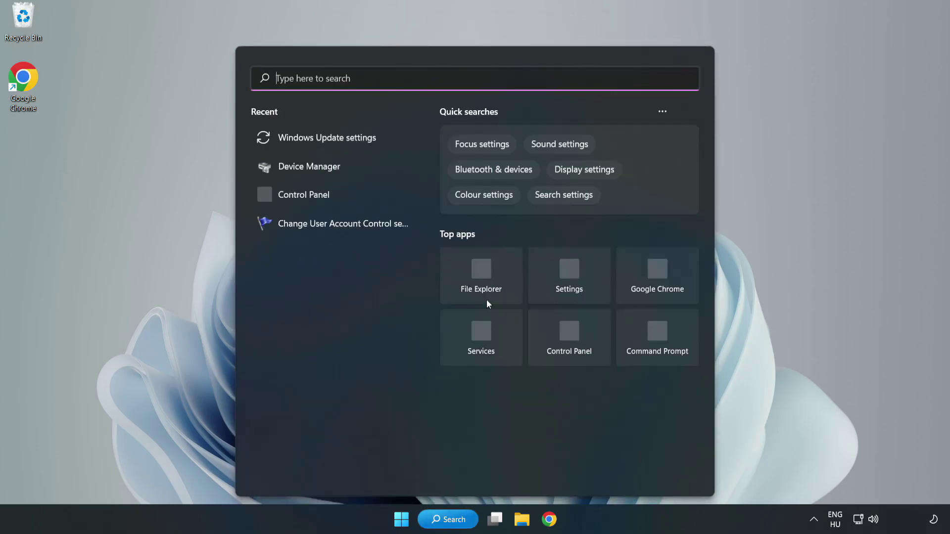
pyautogui.write('device m')
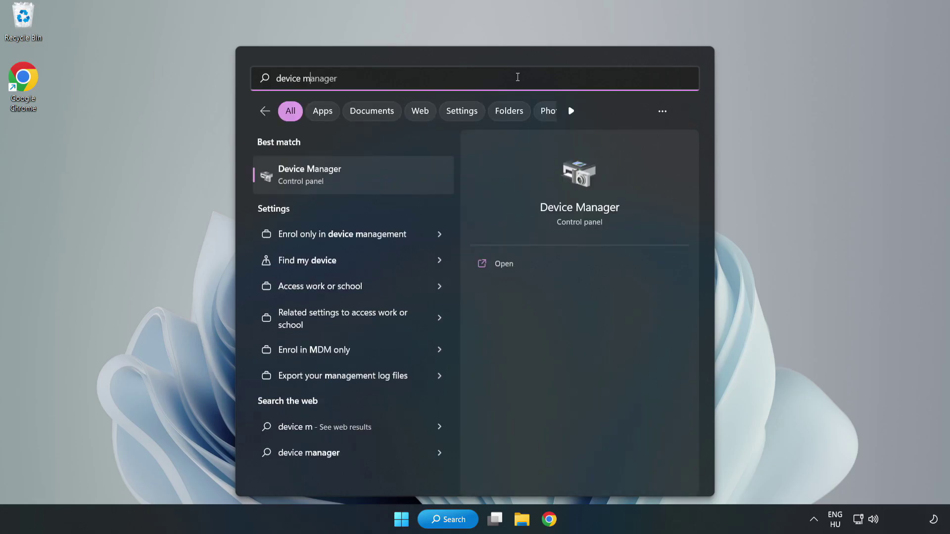
pyautogui.write('anager')
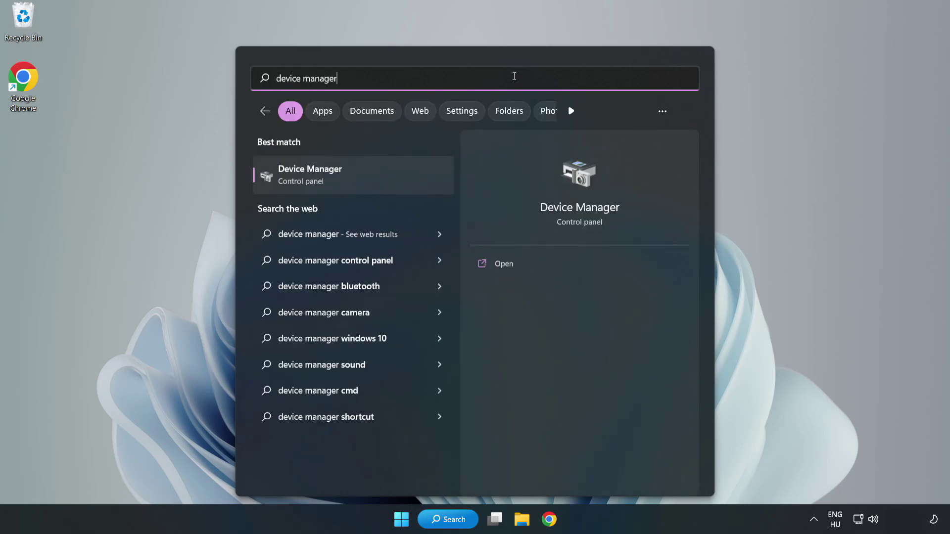
pyautogui.click(355, 184)
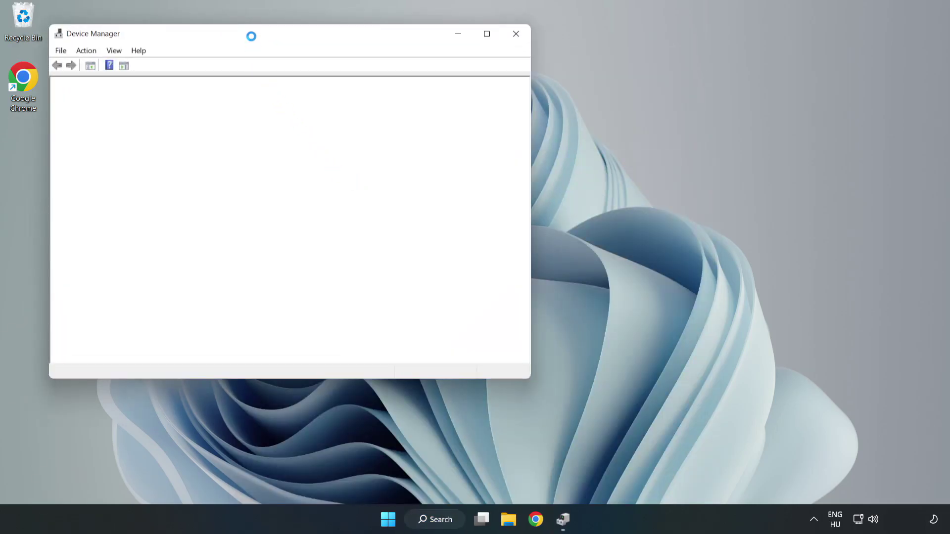
# Step: Auto-update the VMware SVGA 3D display driver, confirming the best driver is installed, then close Device Manager
pyautogui.moveTo(254, 37); pyautogui.dragTo(423, 84)
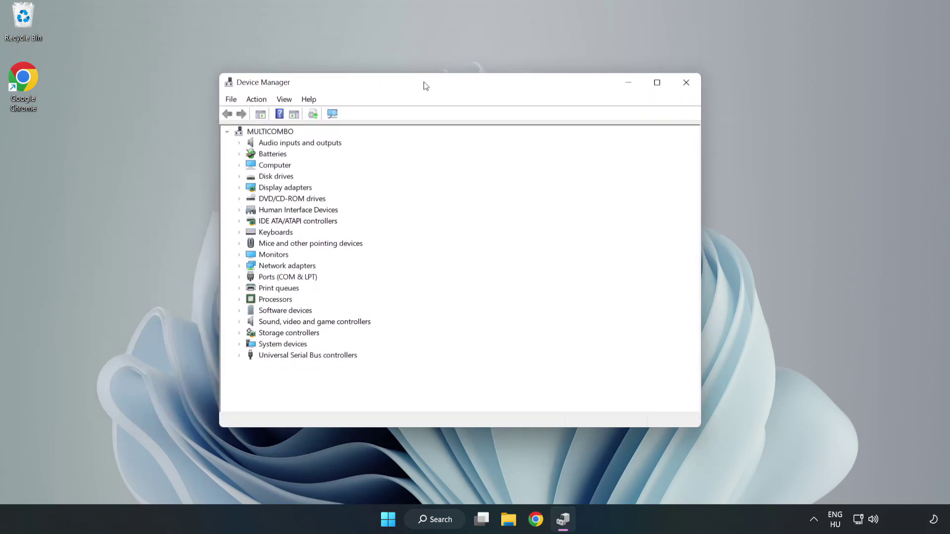
pyautogui.click(277, 188)
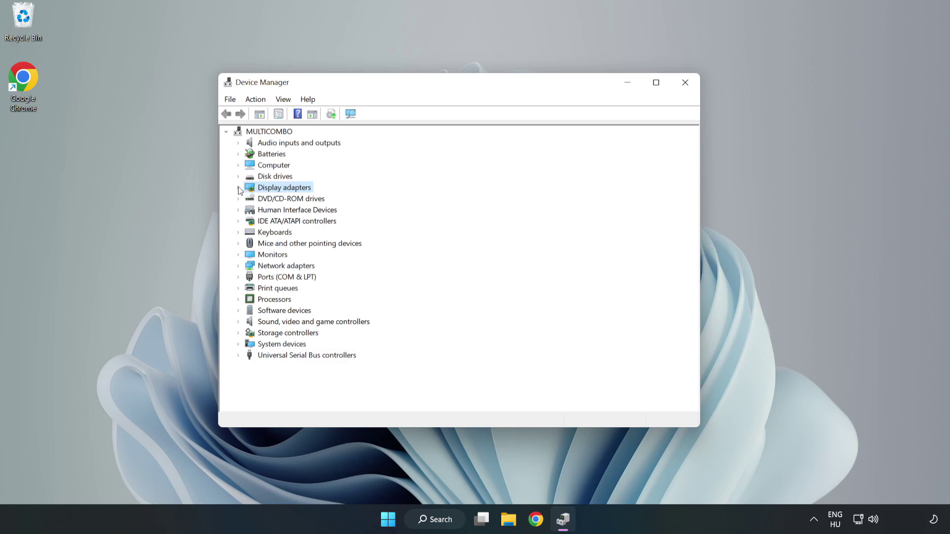
pyautogui.click(238, 188)
pyautogui.click(263, 199)
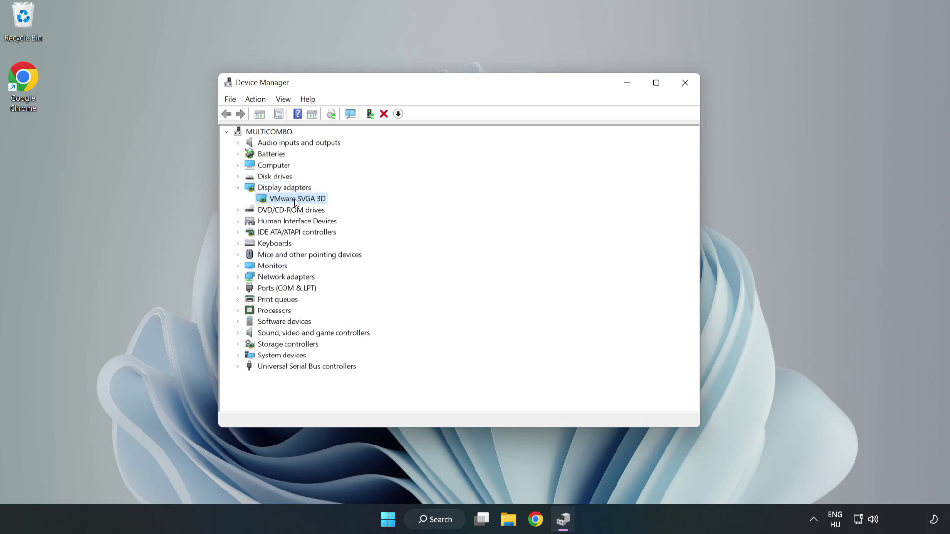
pyautogui.rightClick(295, 200)
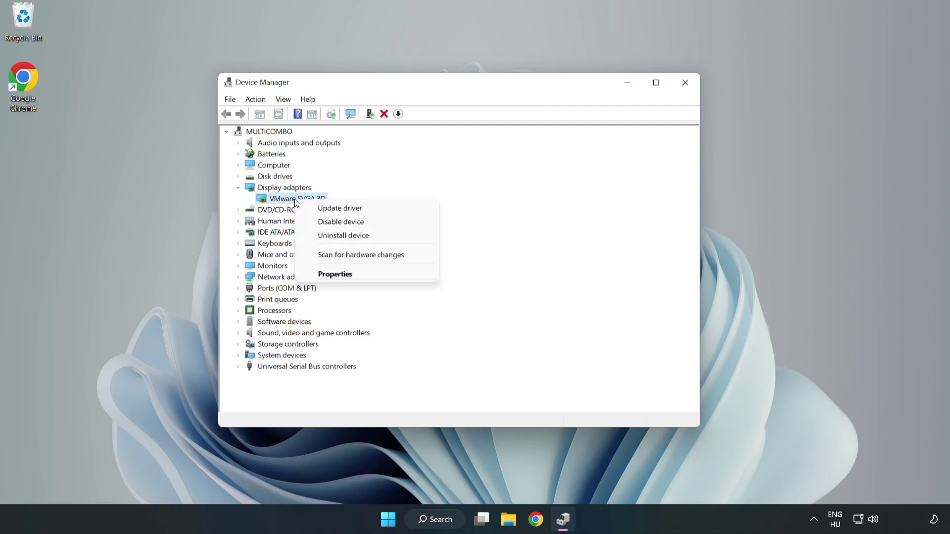
pyautogui.click(369, 213)
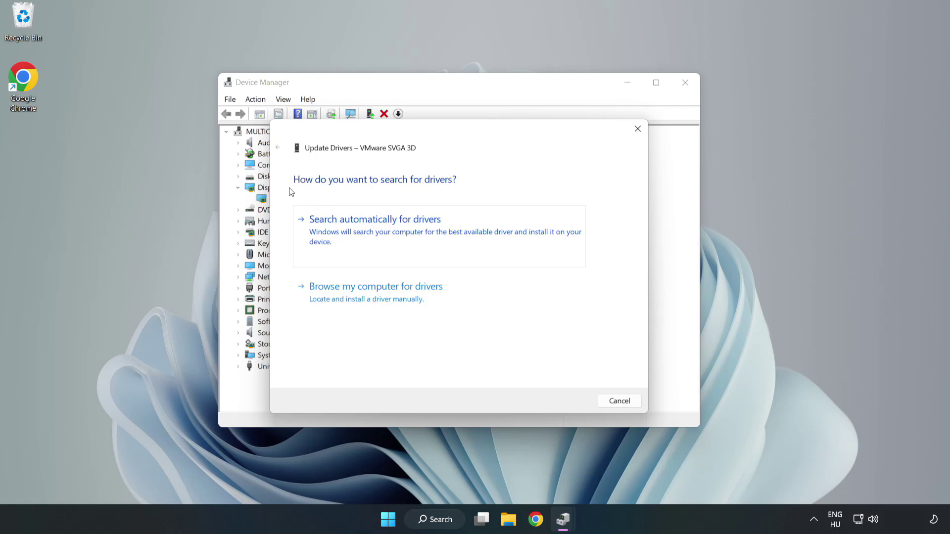
pyautogui.click(378, 230)
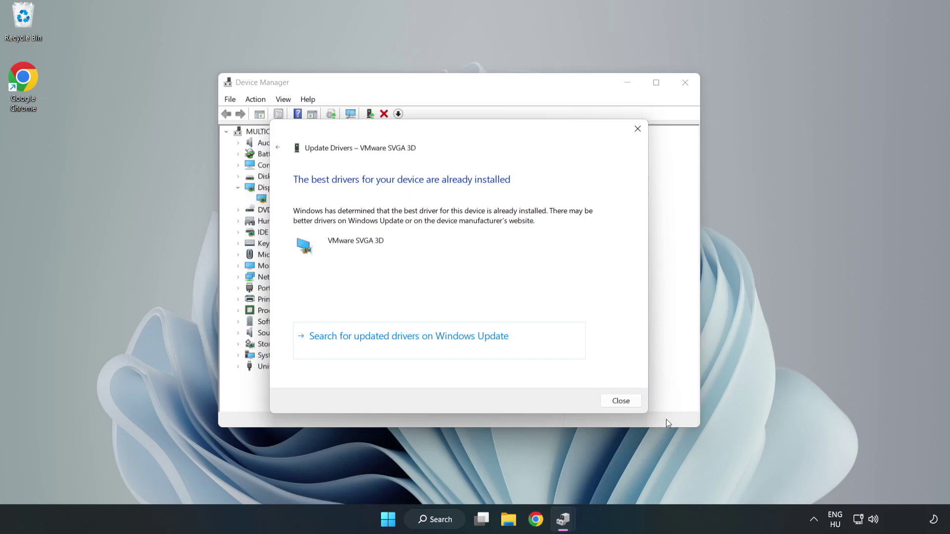
pyautogui.click(618, 402)
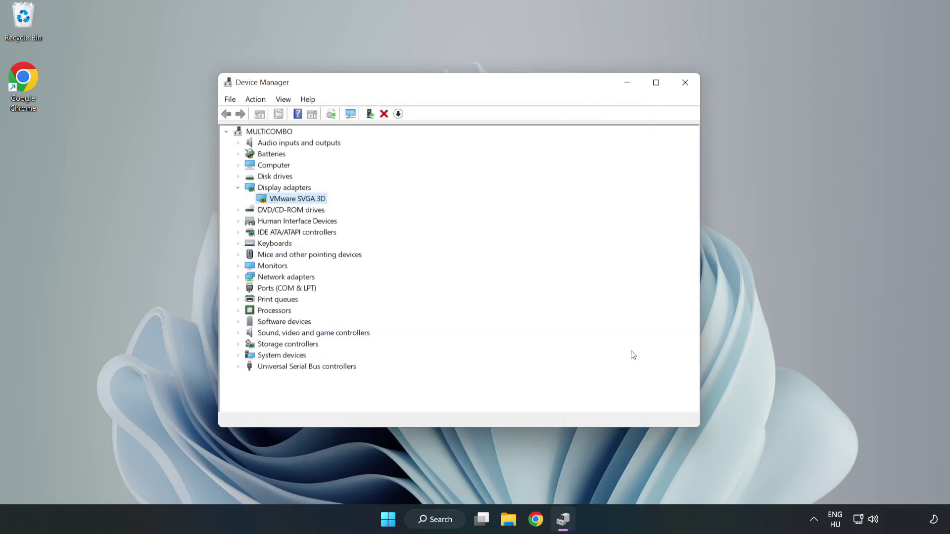
pyautogui.click(686, 87)
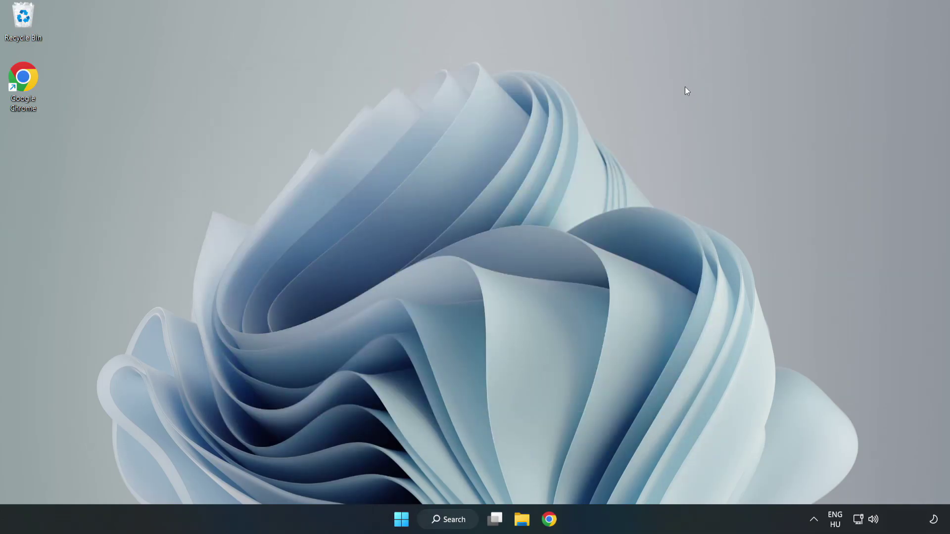
# Step: Search for 'updates' and open the Windows Update settings page
pyautogui.click(450, 521)
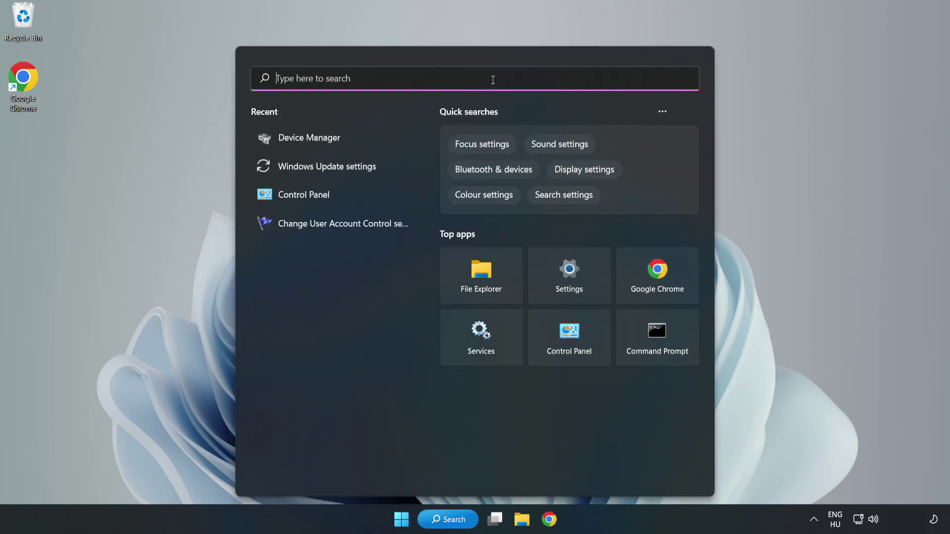
pyautogui.write('updates')
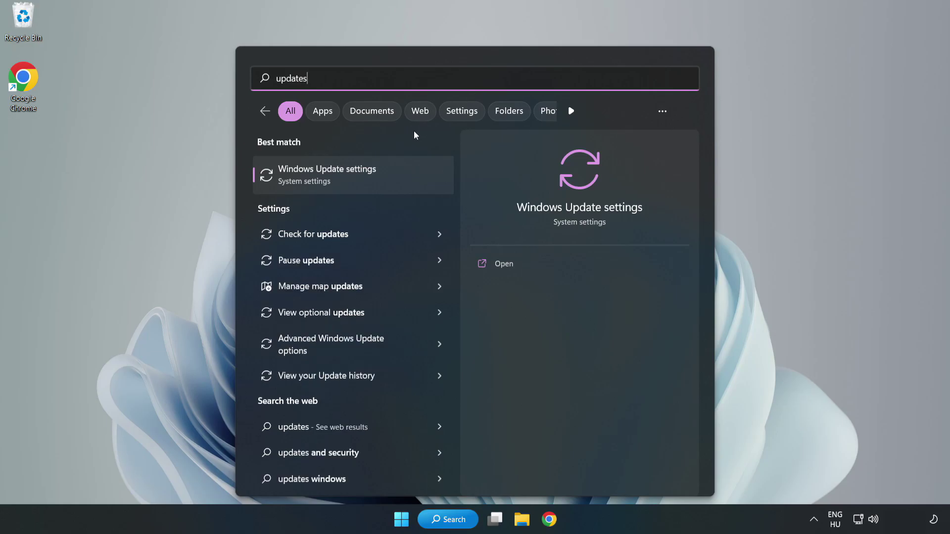
pyautogui.click(339, 178)
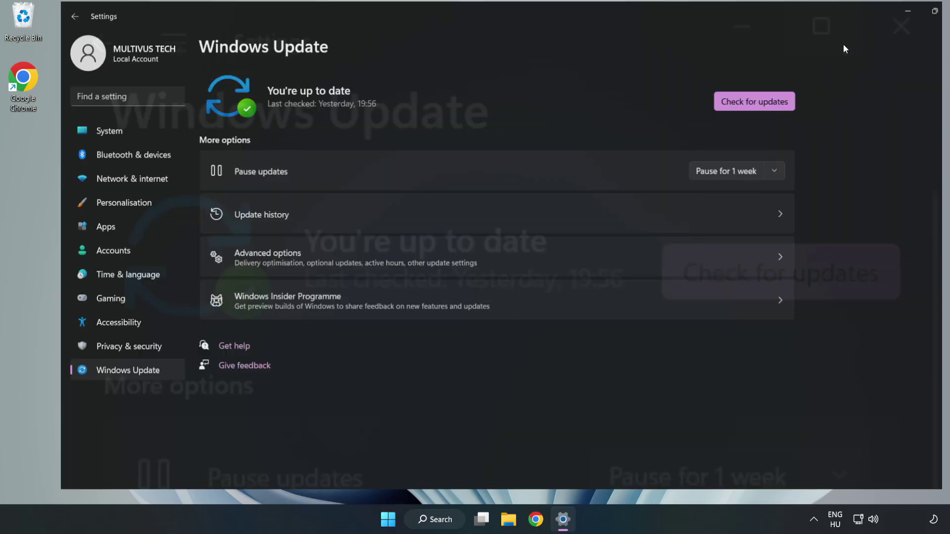
# Step: Maximize Settings, run a Windows Update check until it reports up to date, and close Settings
pyautogui.click(843, 46)
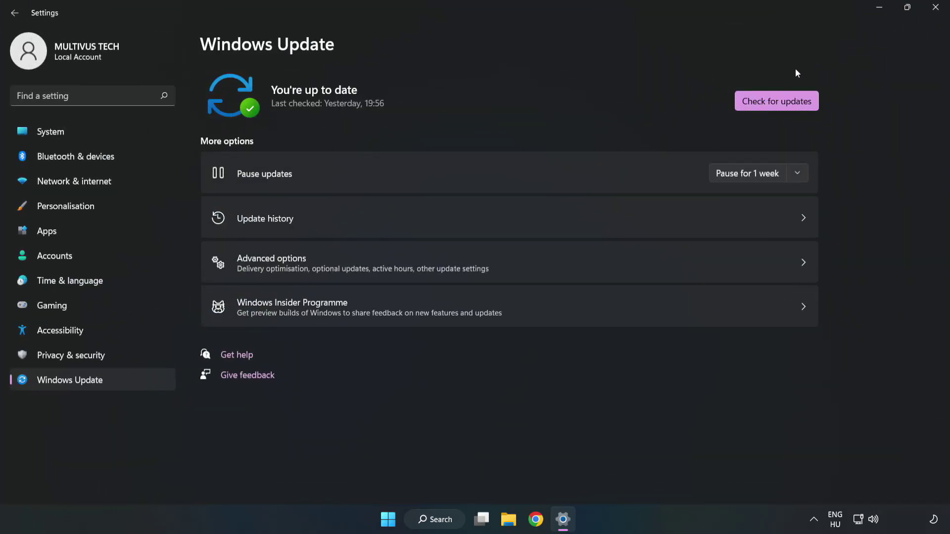
pyautogui.click(779, 103)
pyautogui.click(935, 8)
pyautogui.click(59, 99)
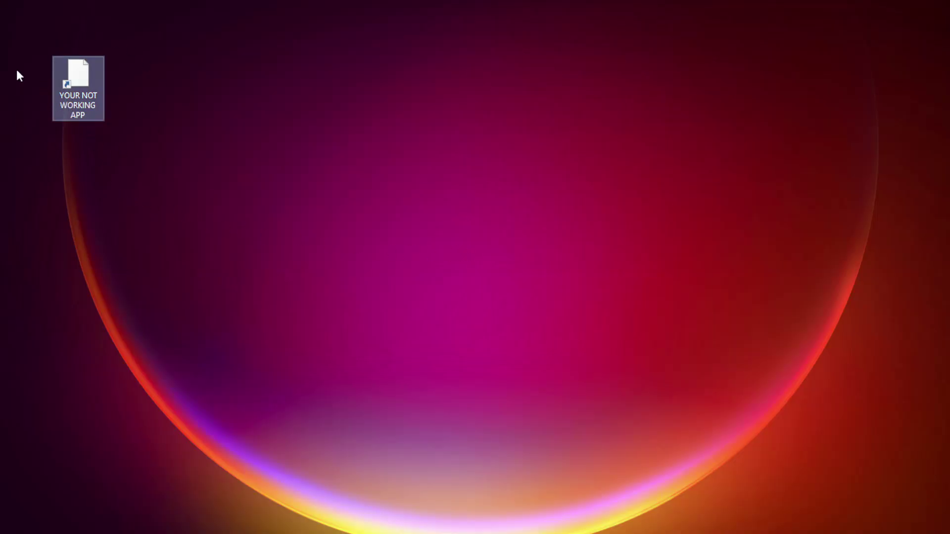
# Step: Open Properties for the YOUR NOT WORKING APP shortcut and centre the dialog
pyautogui.rightClick(77, 70)
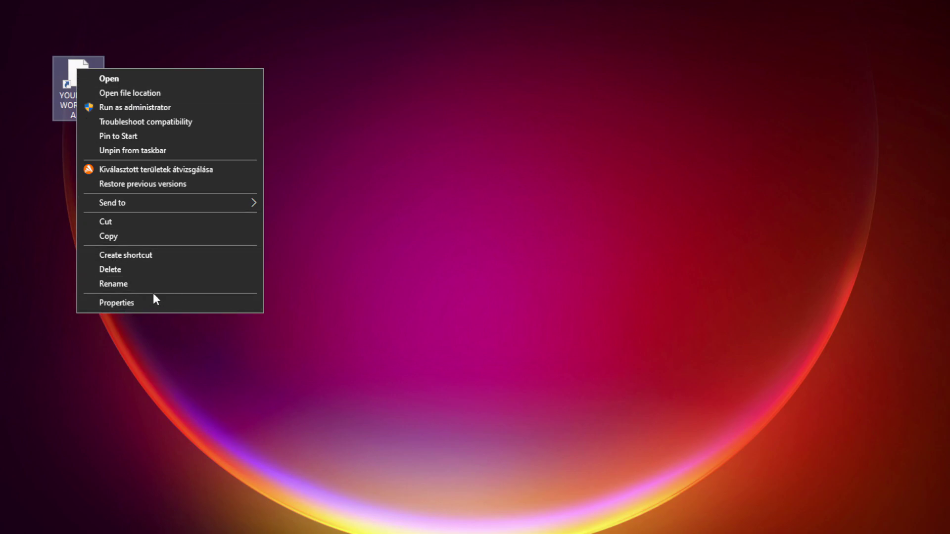
pyautogui.click(189, 302)
pyautogui.moveTo(209, 80); pyautogui.dragTo(480, 106)
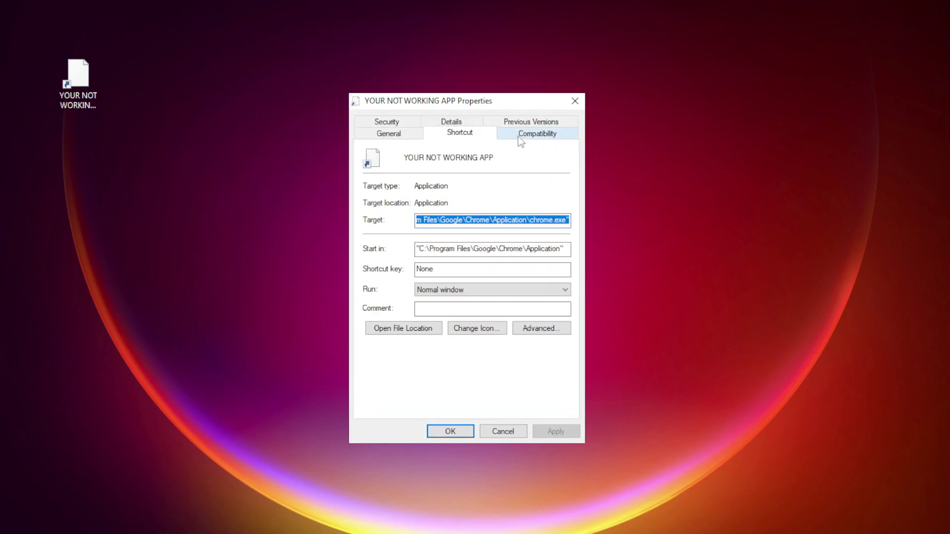
# Step: Set the shortcut to Windows 8 compatibility mode, run as administrator, and apply the changes
pyautogui.click(554, 134)
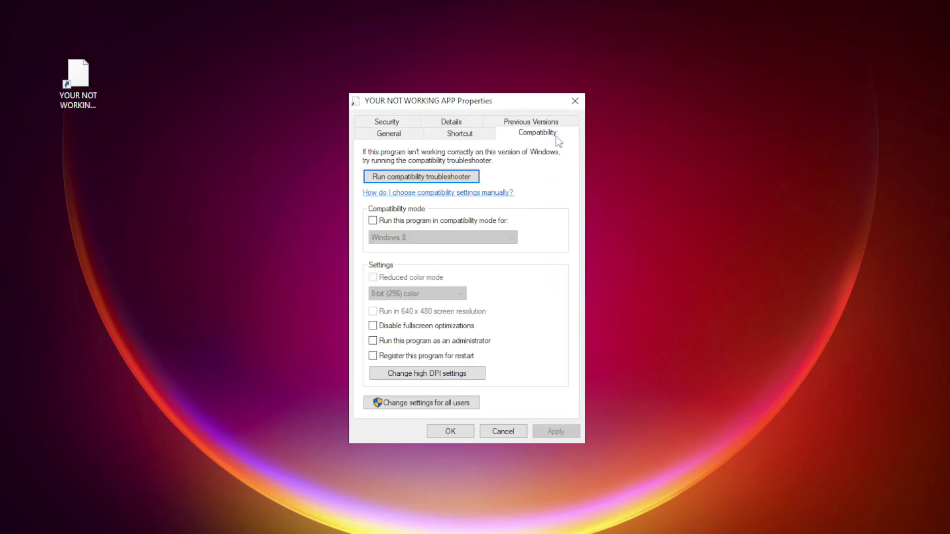
pyautogui.click(386, 220)
pyautogui.click(426, 238)
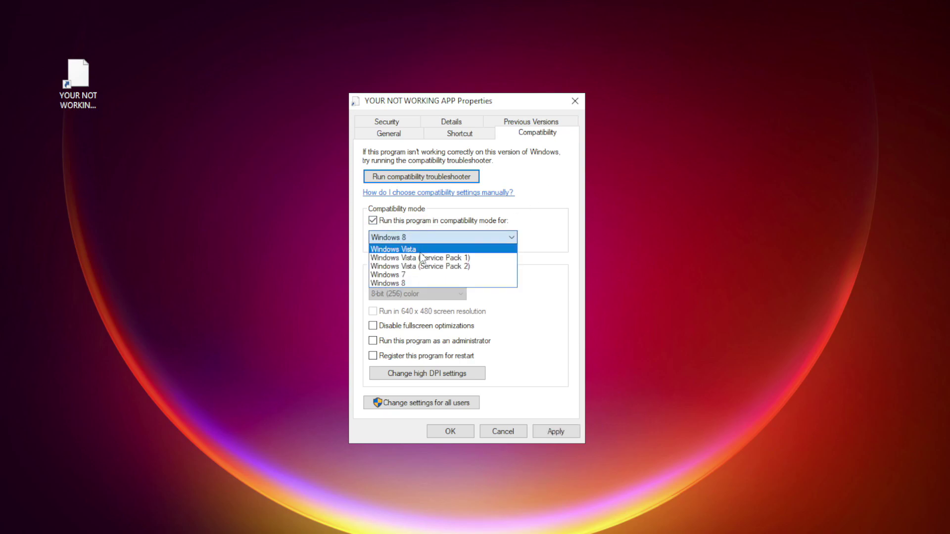
pyautogui.click(415, 281)
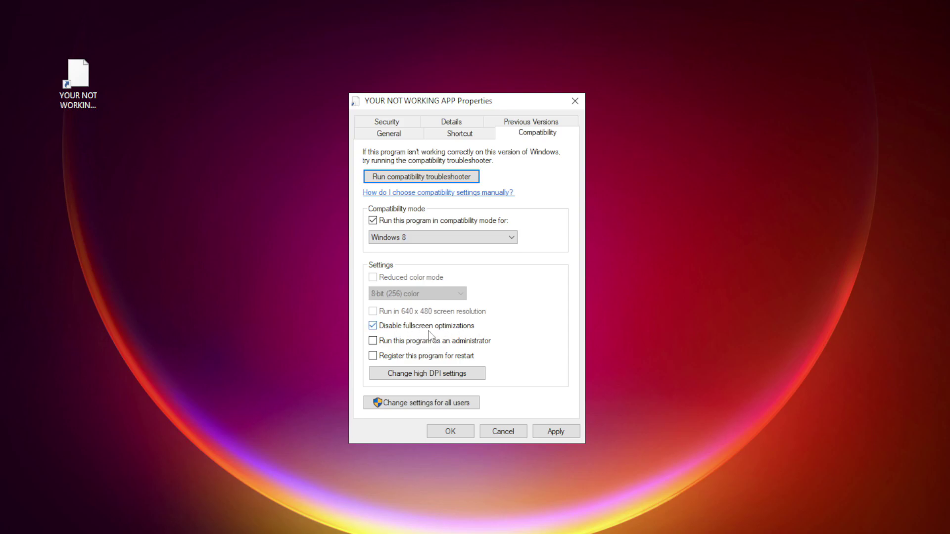
pyautogui.click(386, 341)
pyautogui.click(562, 433)
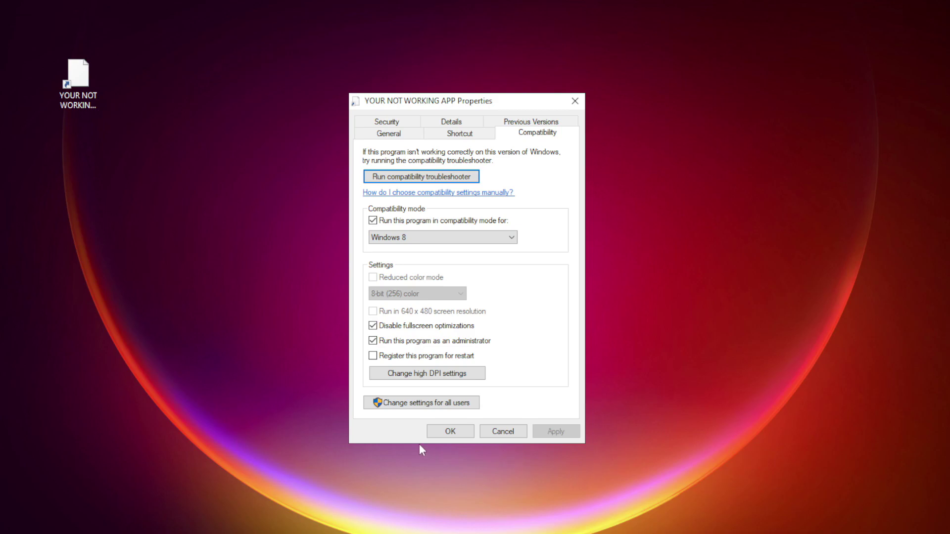
pyautogui.click(451, 432)
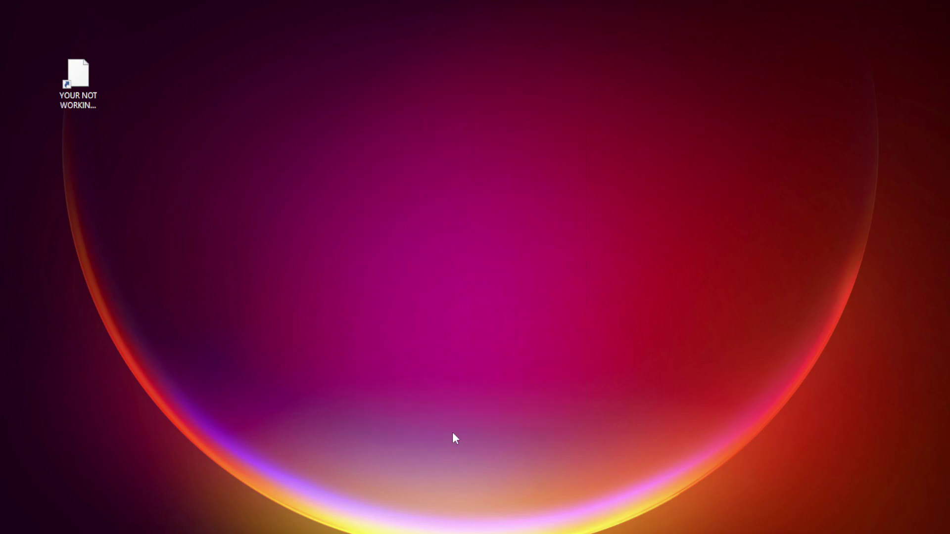
# Step: Launch the YOUR NOT WORKING APP shortcut to test whether it now opens
pyautogui.doubleClick(72, 84)
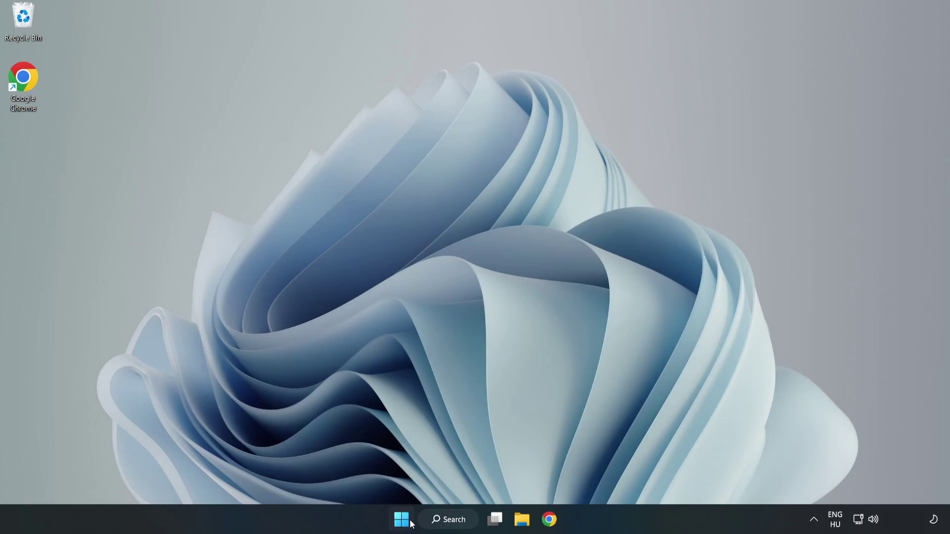
# Step: Open Task Manager's Startup apps list and disable Cortana
pyautogui.rightClick(403, 524)
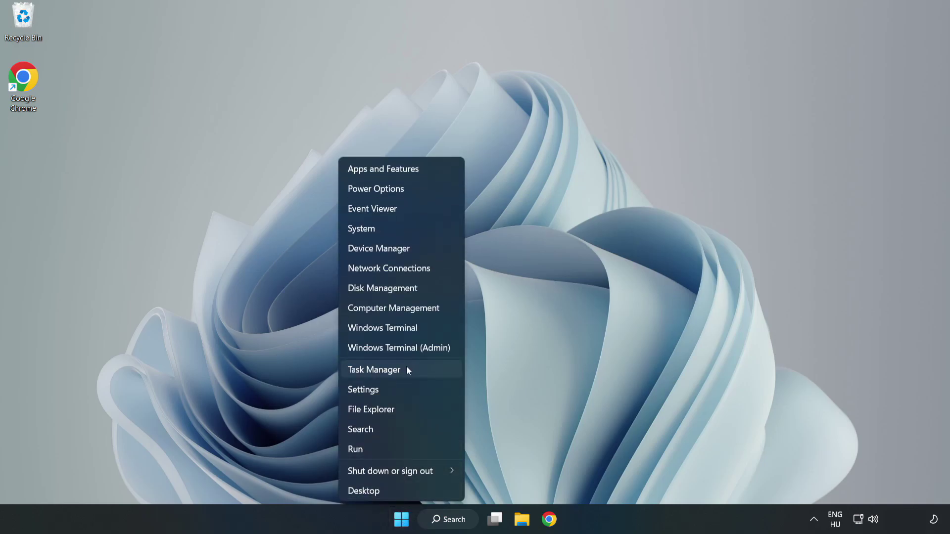
pyautogui.click(399, 369)
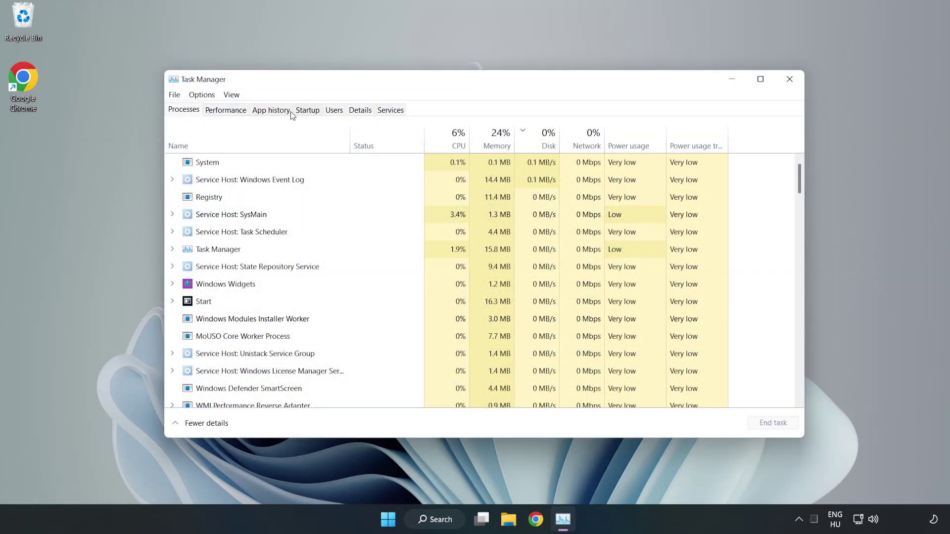
pyautogui.click(309, 113)
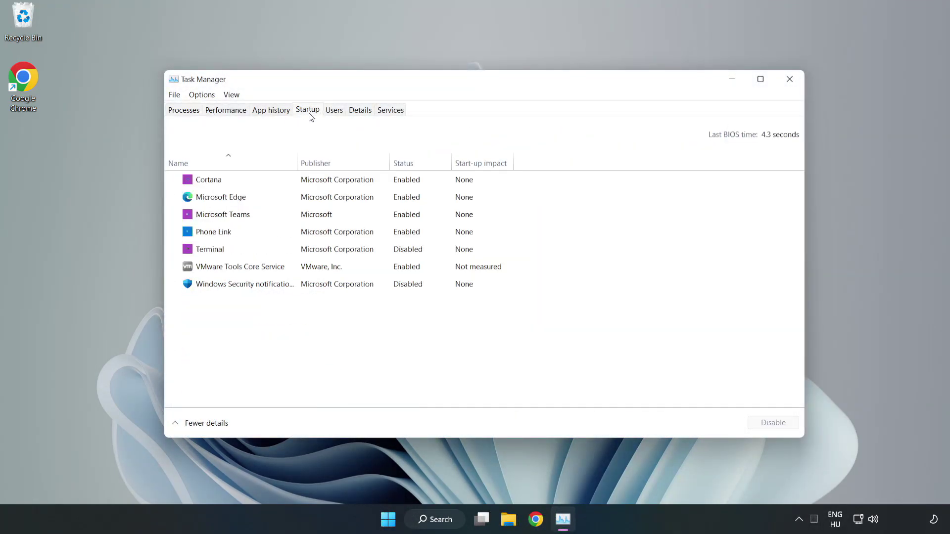
pyautogui.click(327, 186)
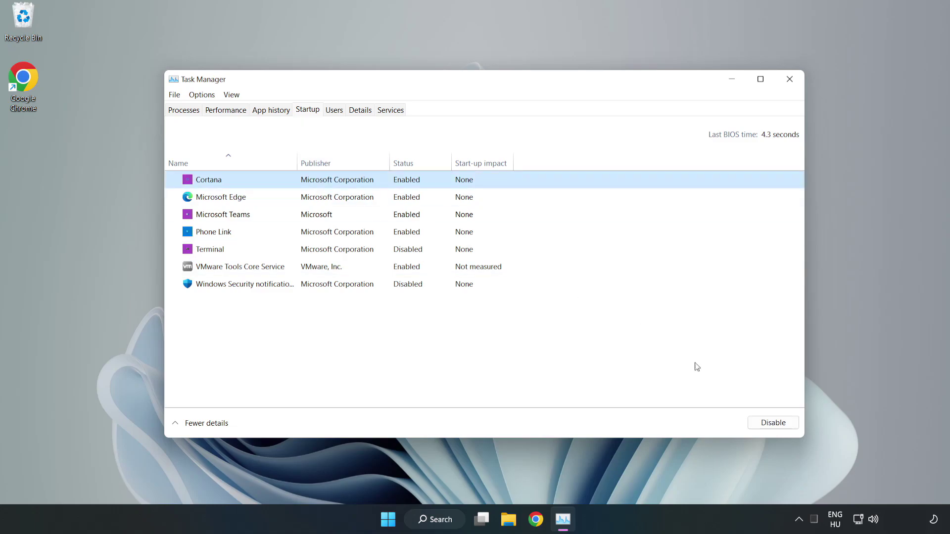
pyautogui.click(769, 423)
# Step: Disable Microsoft Edge, Microsoft Teams and Phone Link at startup, then close Task Manager
pyautogui.click(413, 197)
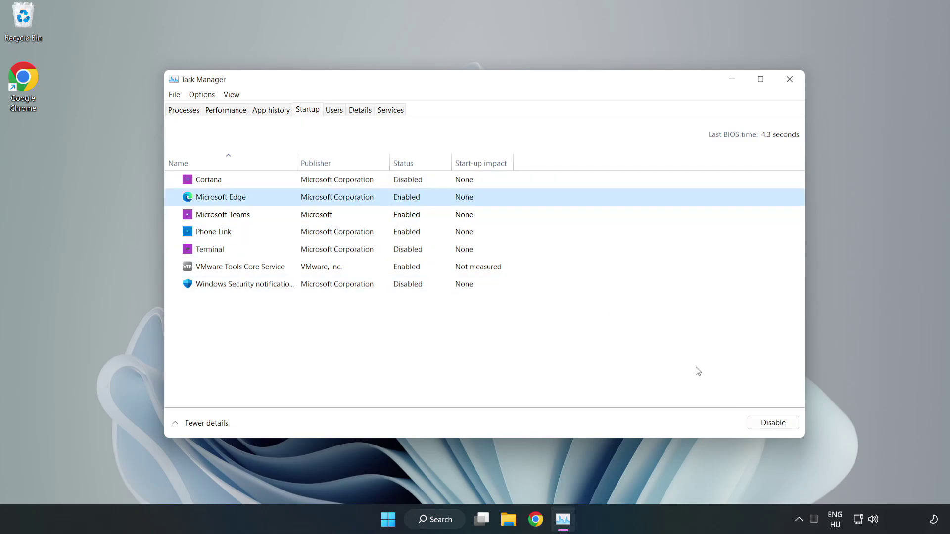
pyautogui.click(767, 423)
pyautogui.click(324, 214)
pyautogui.click(771, 422)
pyautogui.click(315, 233)
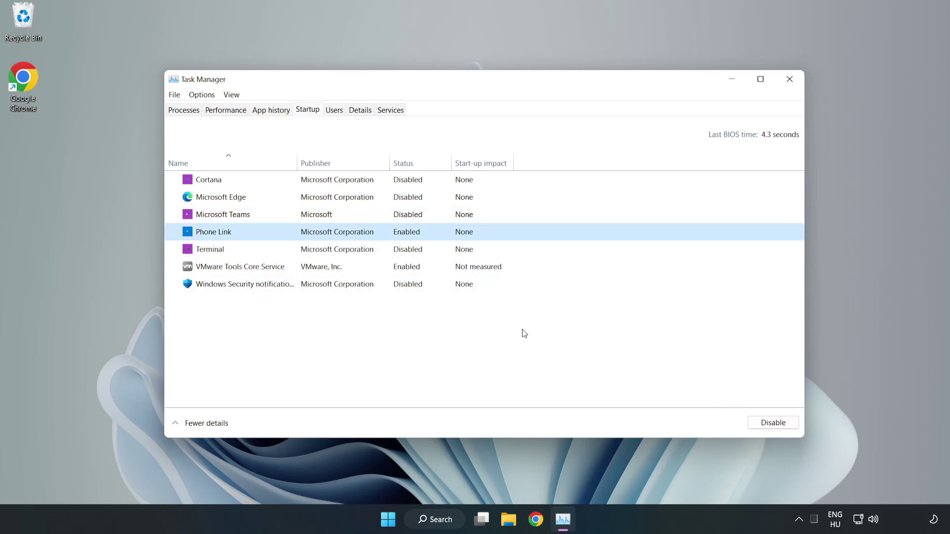
pyautogui.click(791, 426)
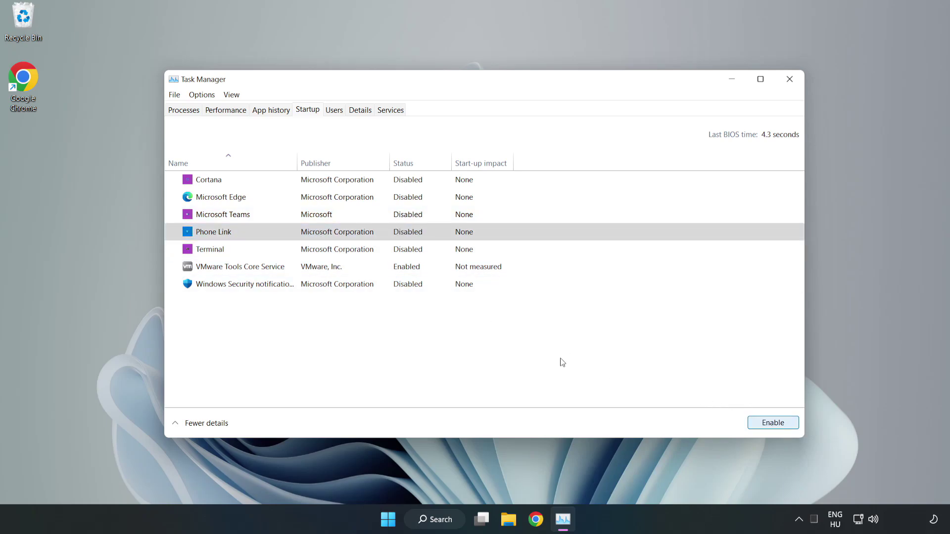
pyautogui.click(790, 80)
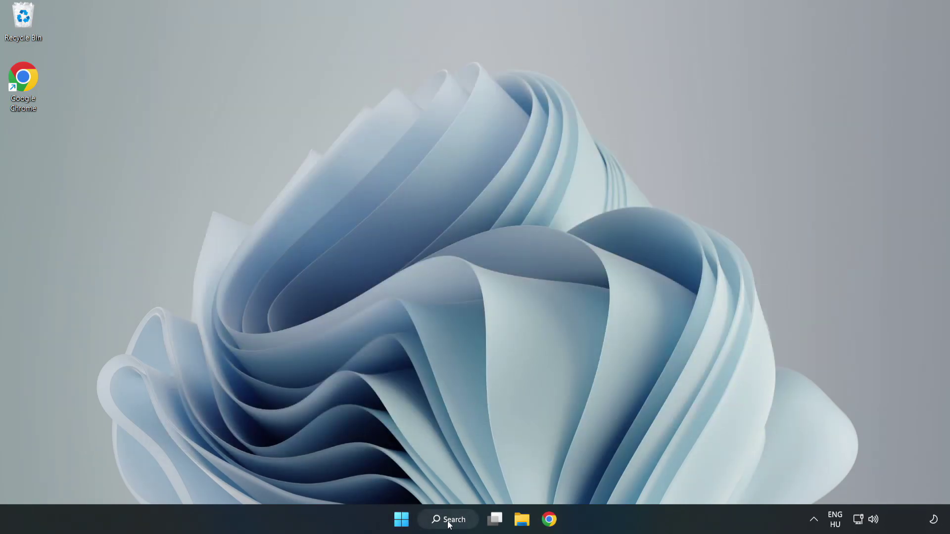
# Step: Search for 'security', open Windows Security, and go to Virus & threat protection
pyautogui.click(449, 524)
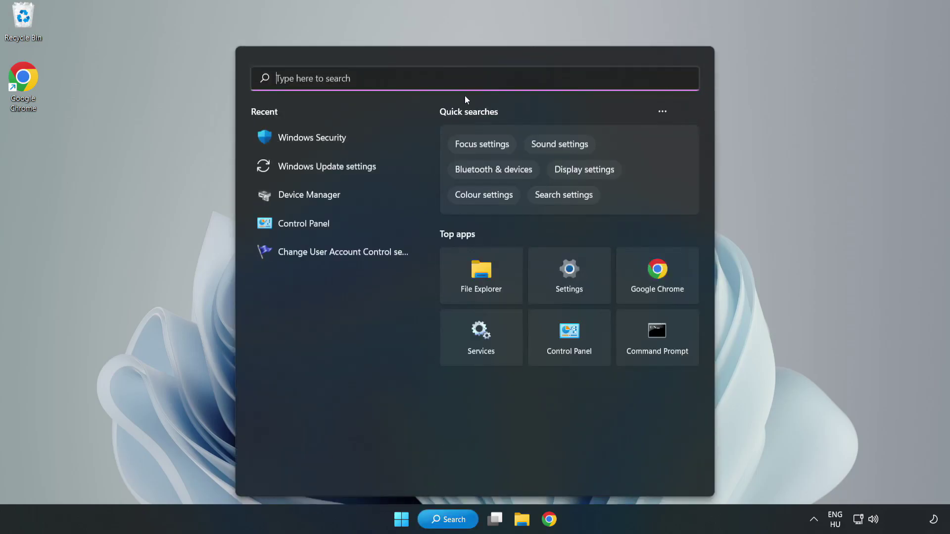
pyautogui.write('security')
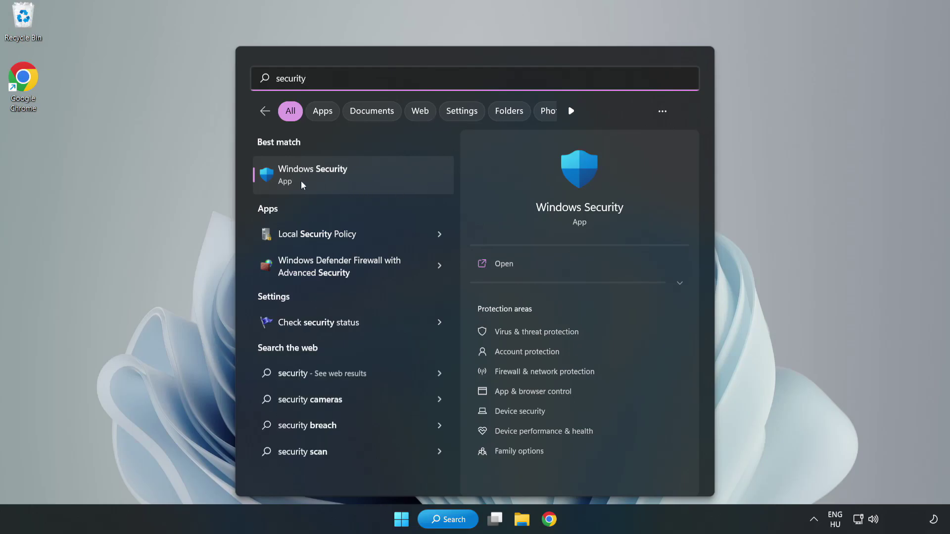
pyautogui.click(343, 179)
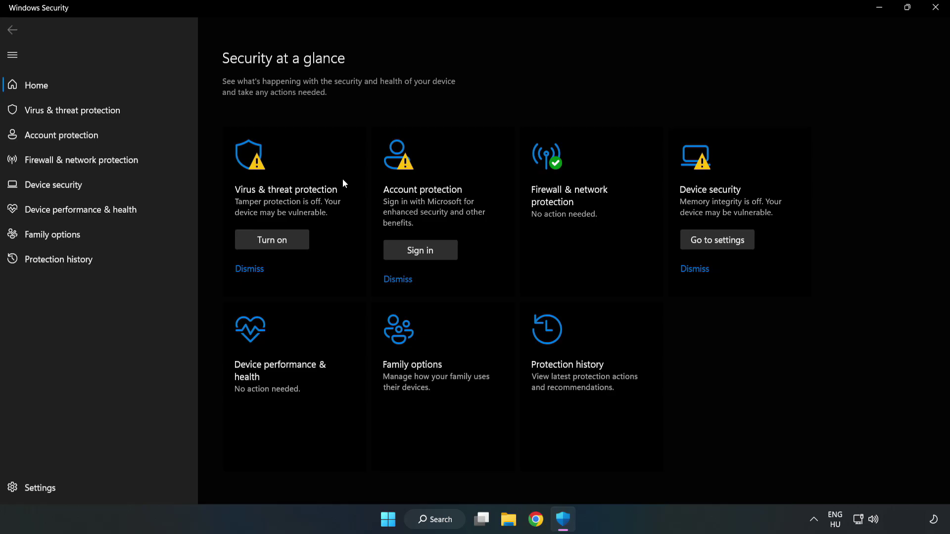
pyautogui.click(63, 114)
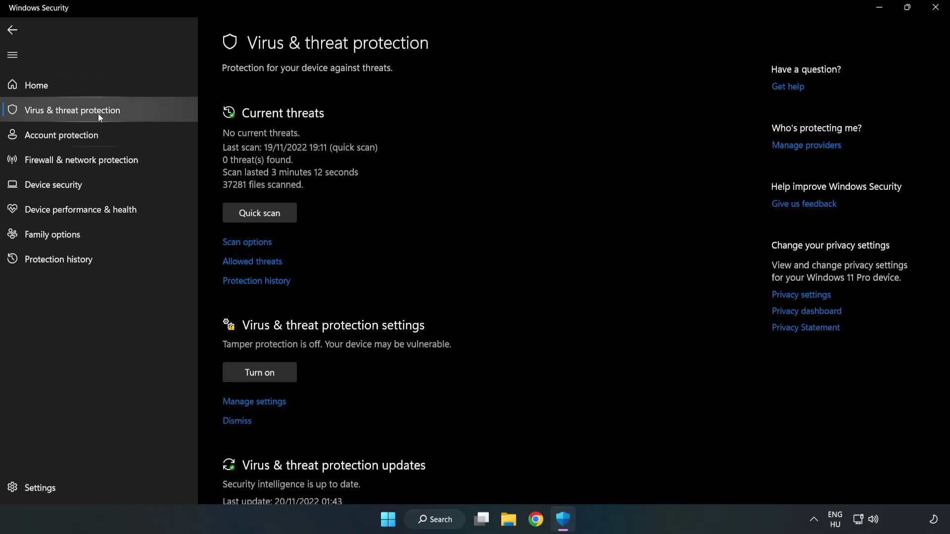
# Step: Open Virus & threat protection's Manage settings and scroll down to the Exclusions section
pyautogui.scroll(-3, 495, 192)
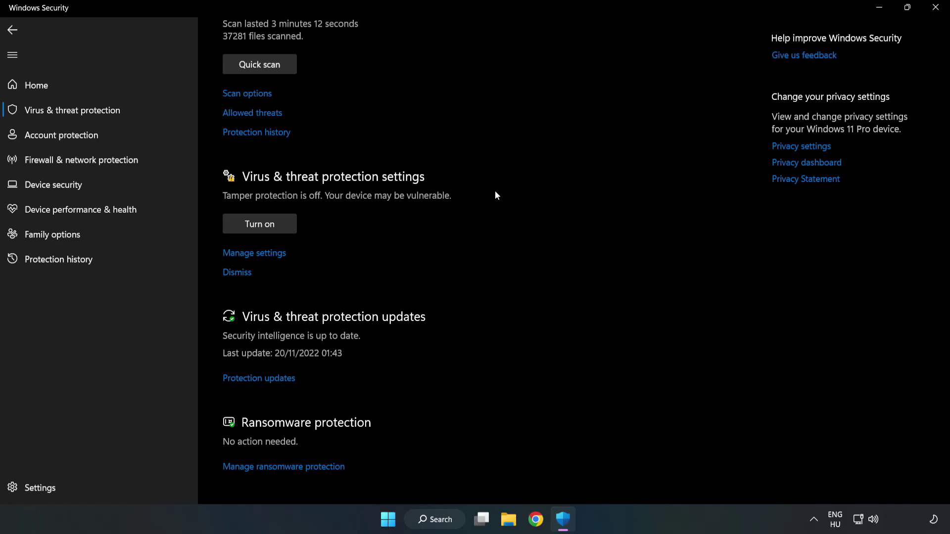
pyautogui.click(259, 253)
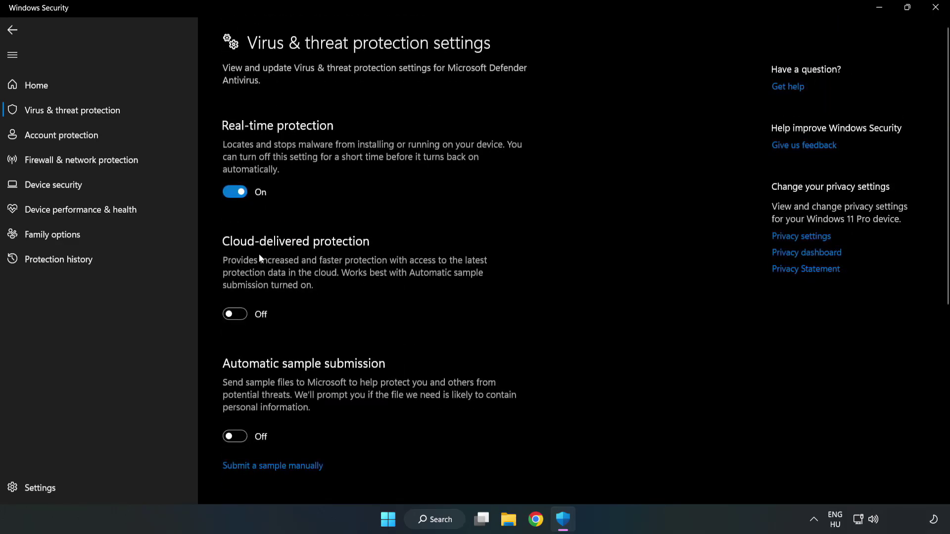
pyautogui.scroll(-6, 605, 249)
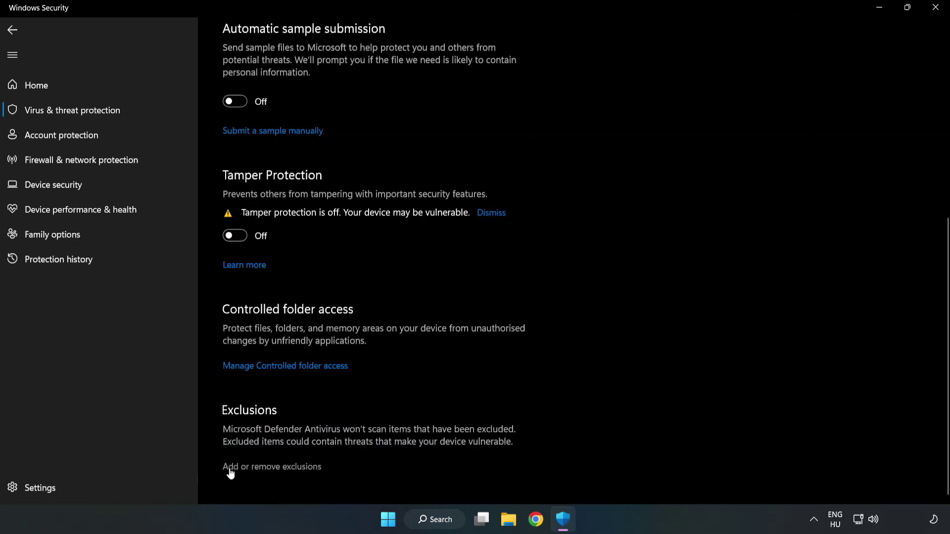
# Step: Add a file exclusion for the shortcut in C:\Program Files (x86)\NOT WORKING APP
pyautogui.click(280, 467)
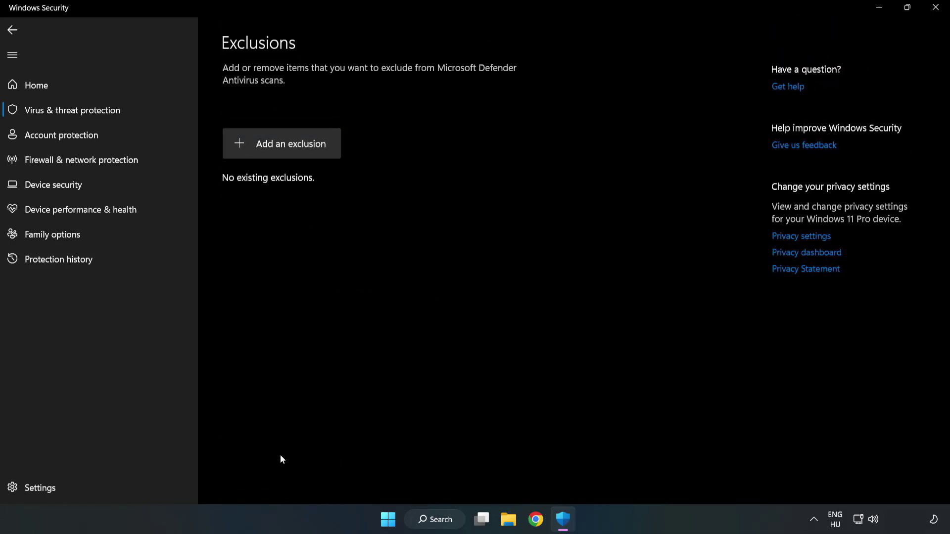
pyautogui.click(290, 148)
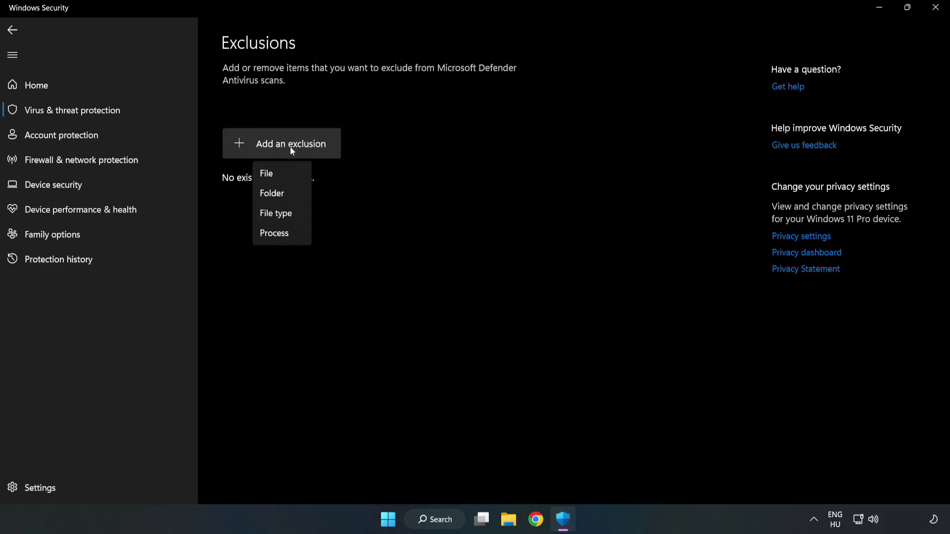
pyautogui.click(271, 174)
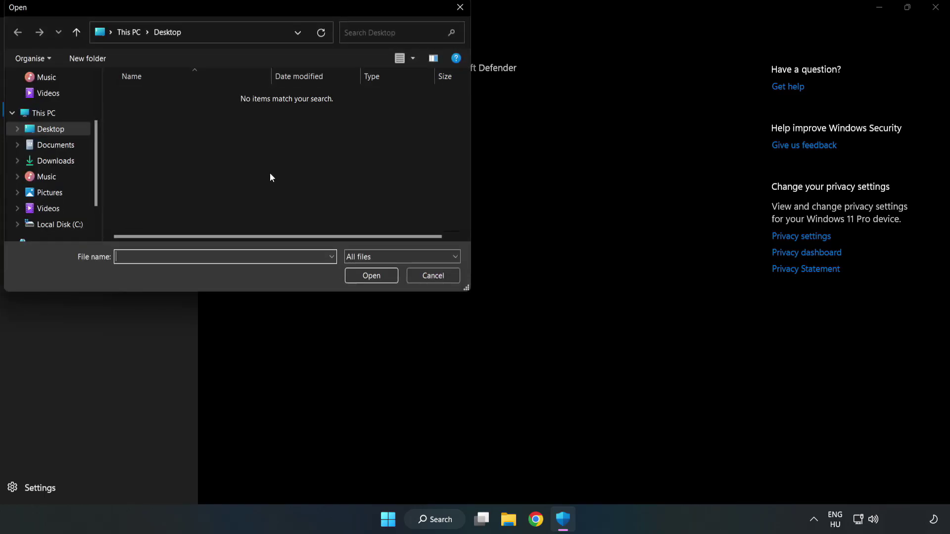
pyautogui.moveTo(254, 11); pyautogui.dragTo(437, 105)
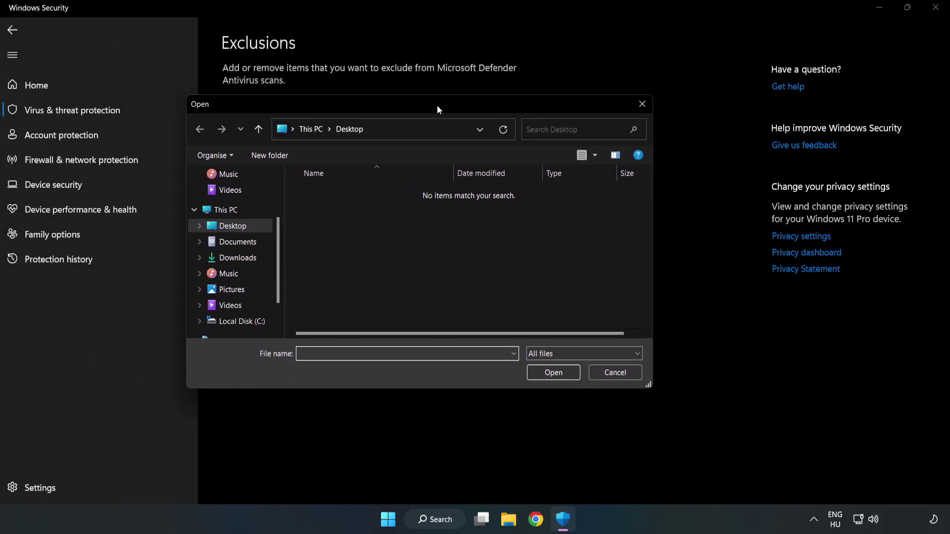
pyautogui.click(243, 321)
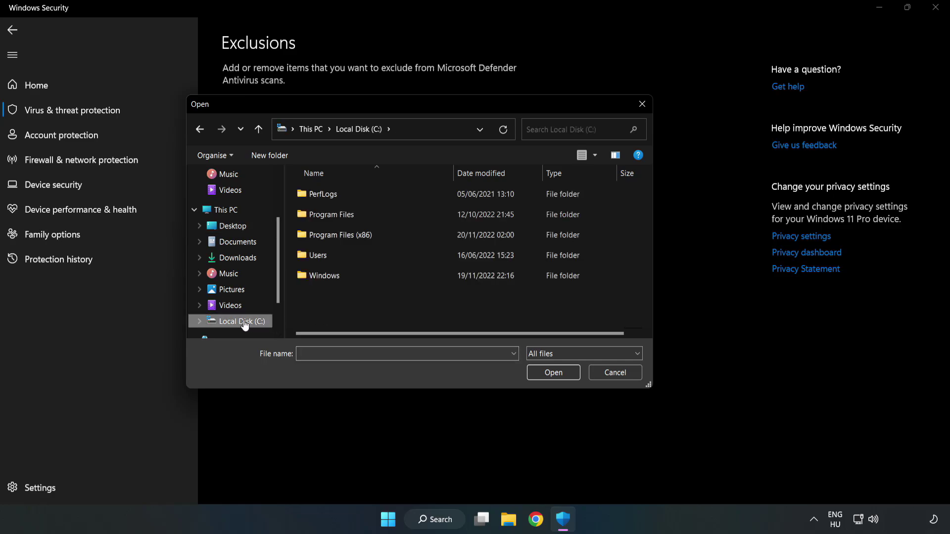
pyautogui.doubleClick(373, 236)
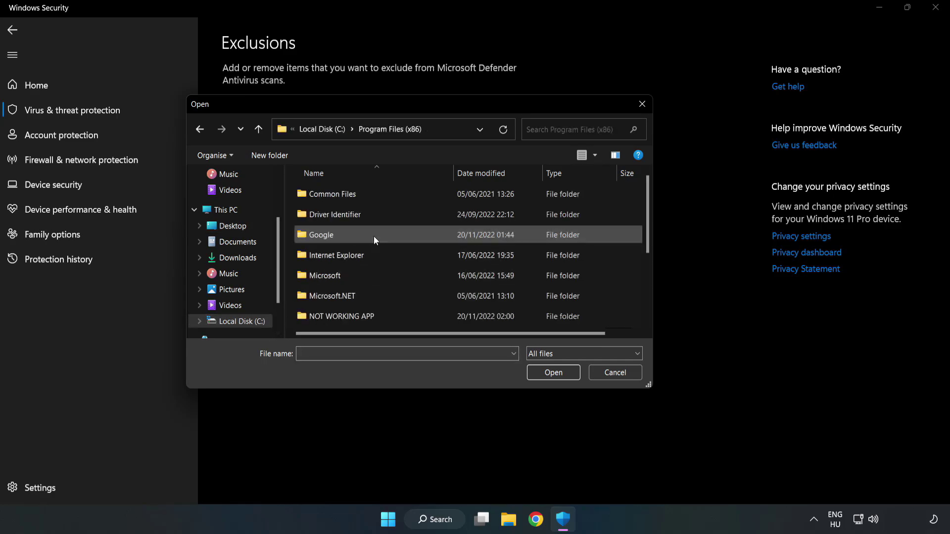
pyautogui.doubleClick(373, 314)
pyautogui.click(335, 195)
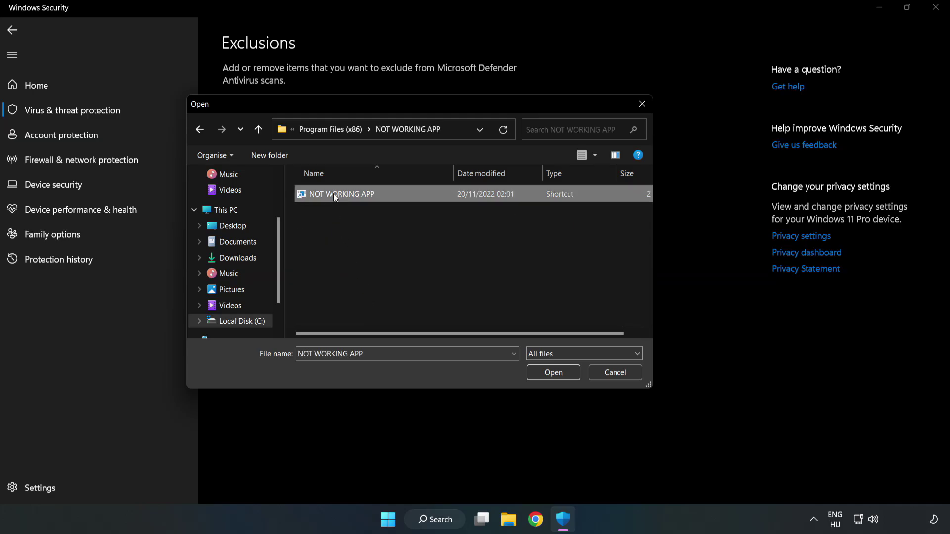
pyautogui.click(553, 373)
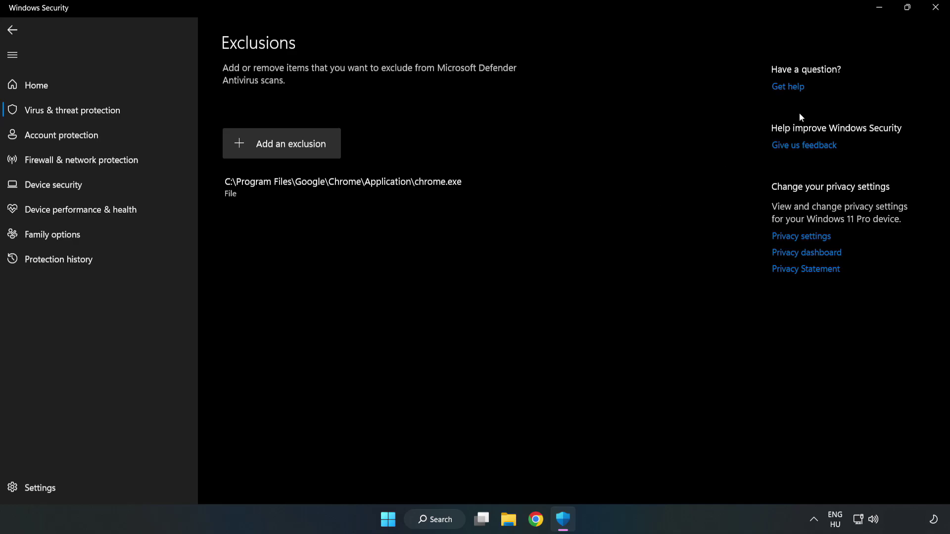
# Step: Close Windows Security with the chrome.exe exclusion saved, returning to the desktop
pyautogui.click(935, 12)
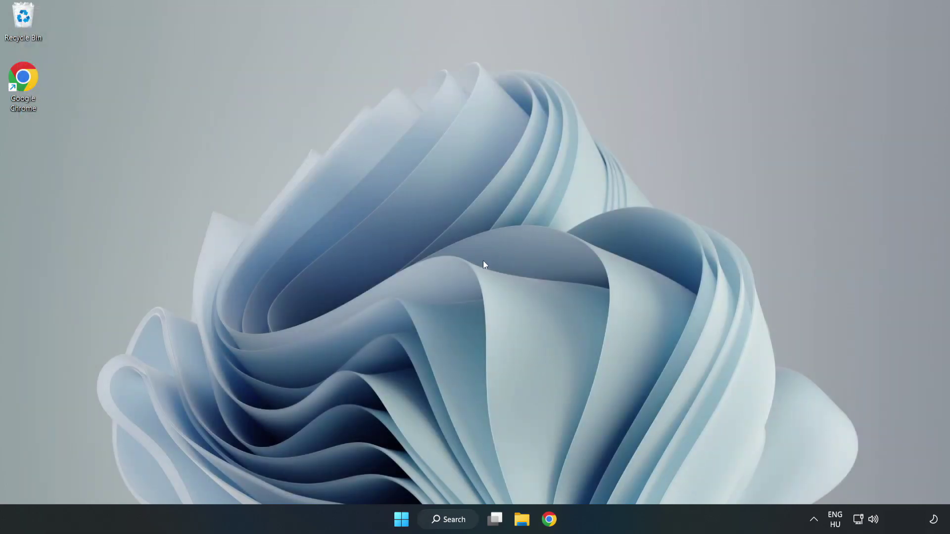